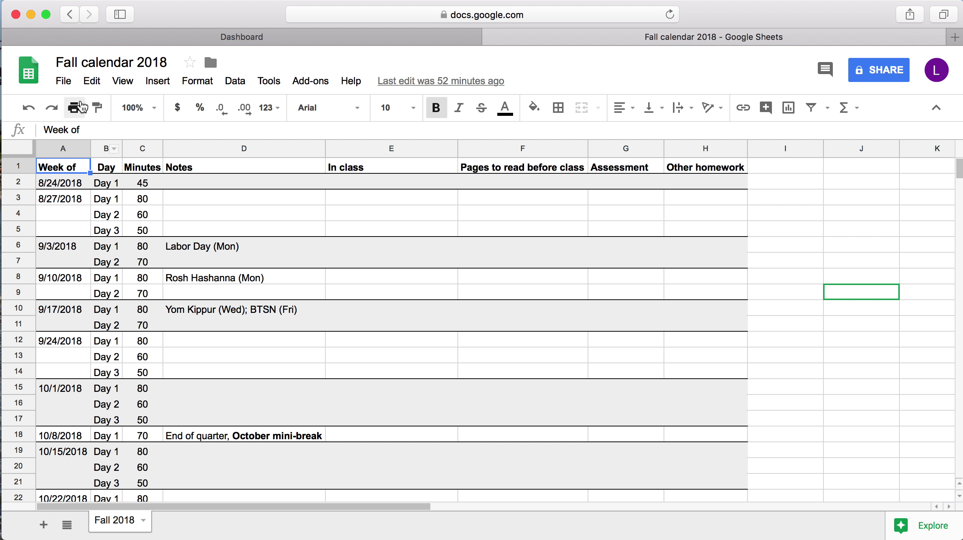
Publish only the Fall 2018 sheet to the web in embeddable form and confirm the publication.
{"action": "left_click", "coordinate": [71, 86]}
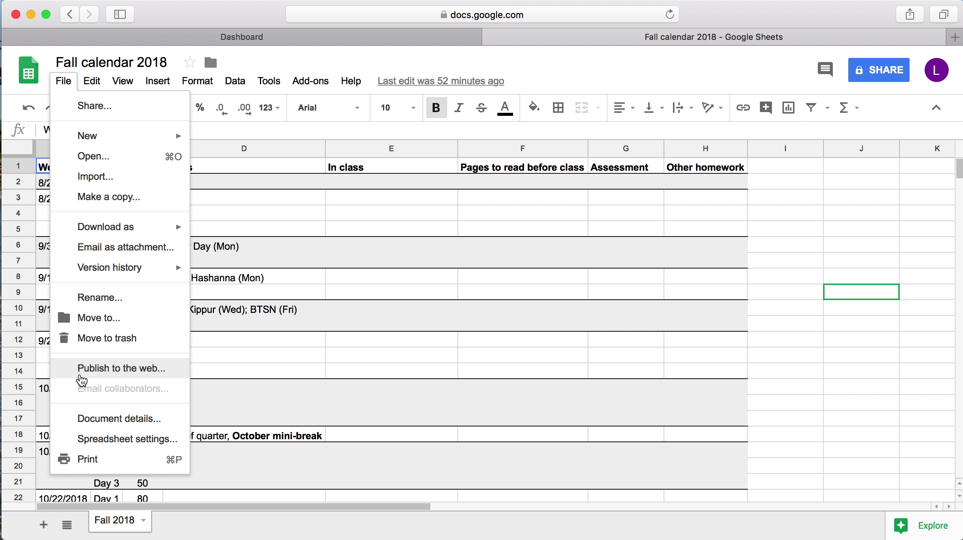
{"action": "left_click", "coordinate": [81, 378]}
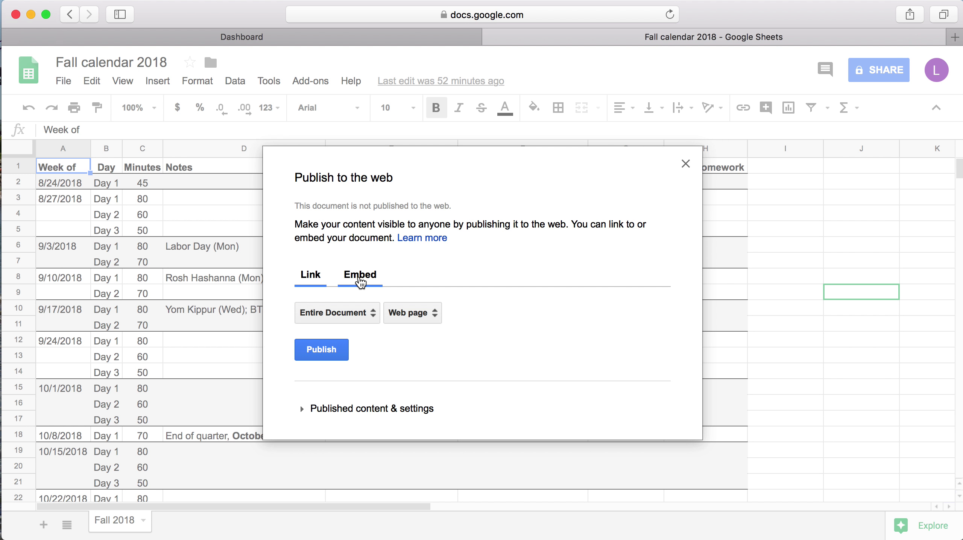
{"action": "left_click", "coordinate": [360, 281]}
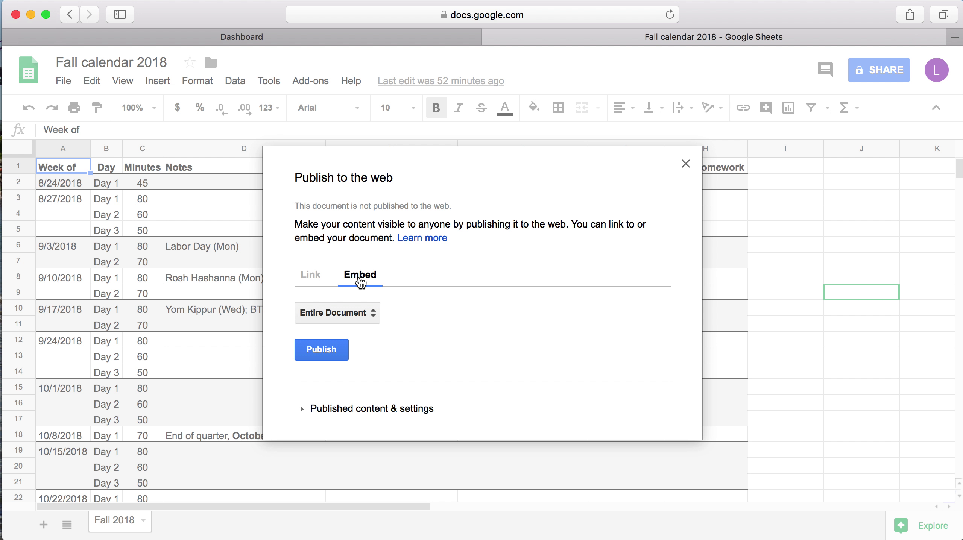
{"action": "left_click", "coordinate": [343, 317]}
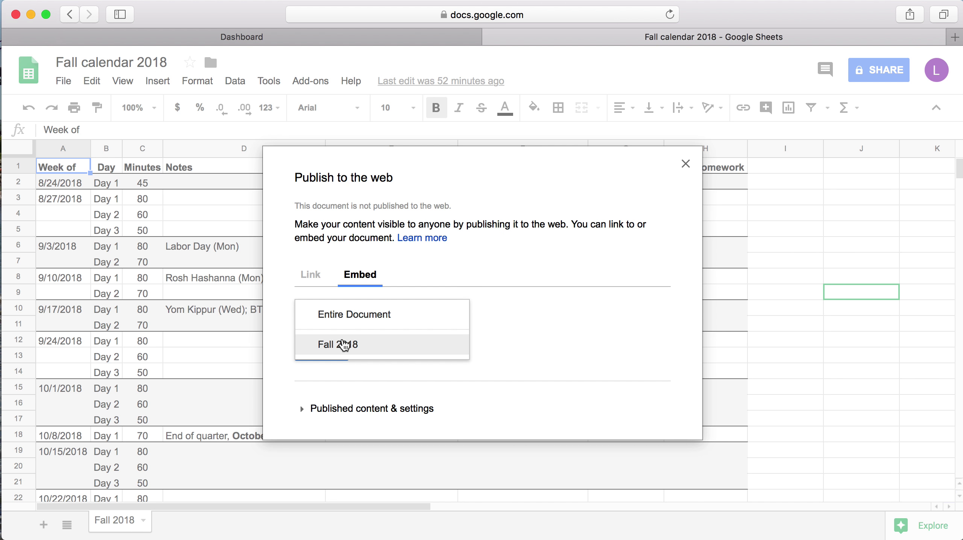
{"action": "left_click", "coordinate": [338, 347]}
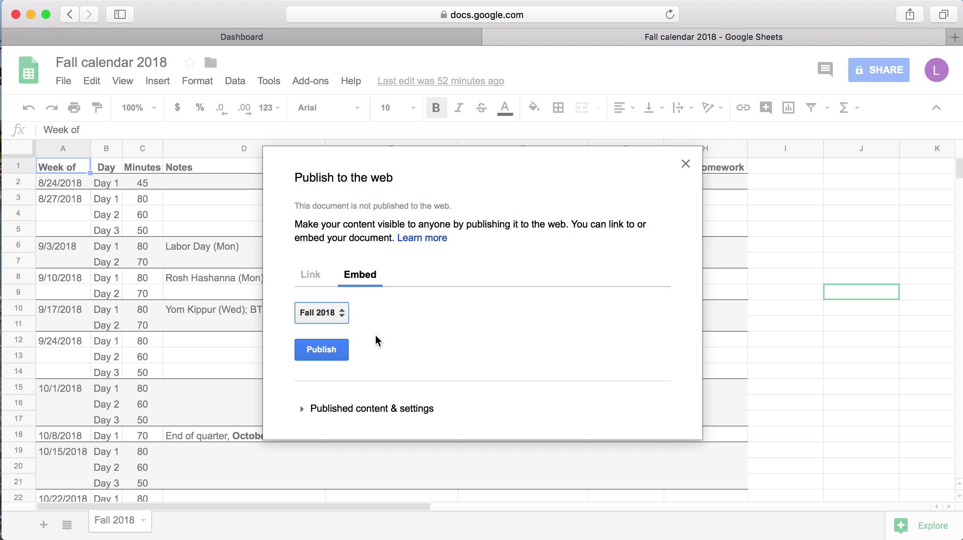
{"action": "left_click", "coordinate": [322, 355]}
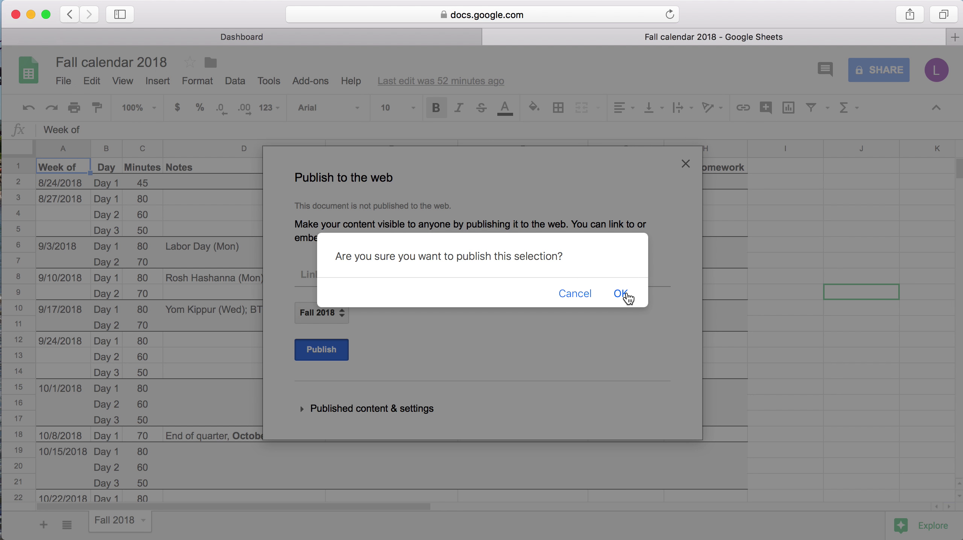
{"action": "left_click", "coordinate": [626, 295]}
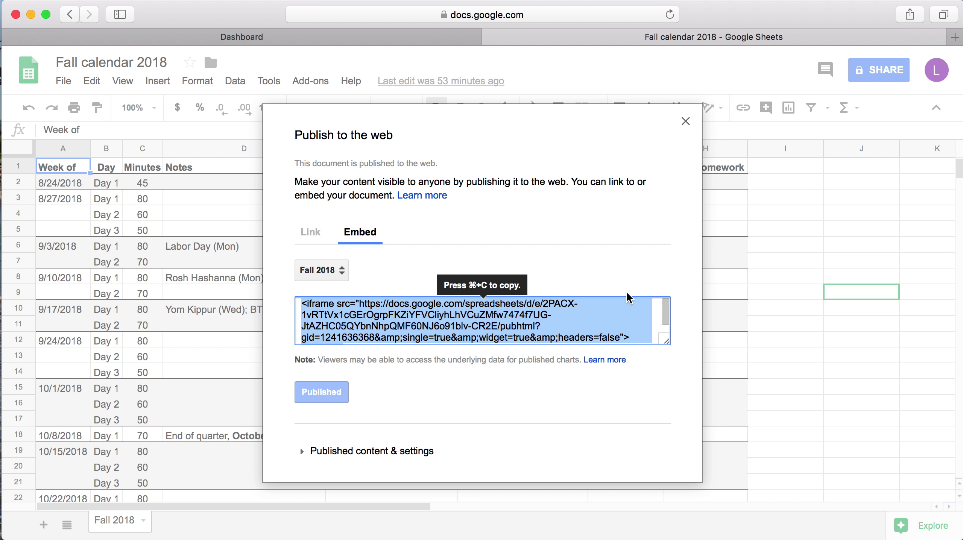
Expand the published content settings and copy the complete iframe embed code of the Fall 2018 sheet.
{"action": "key", "text": "super+c"}
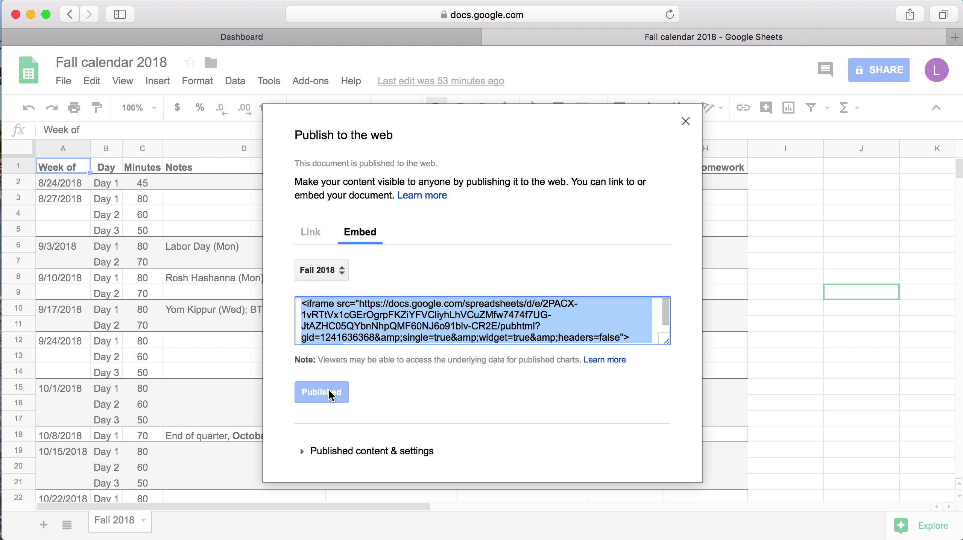
{"action": "left_click", "coordinate": [302, 452]}
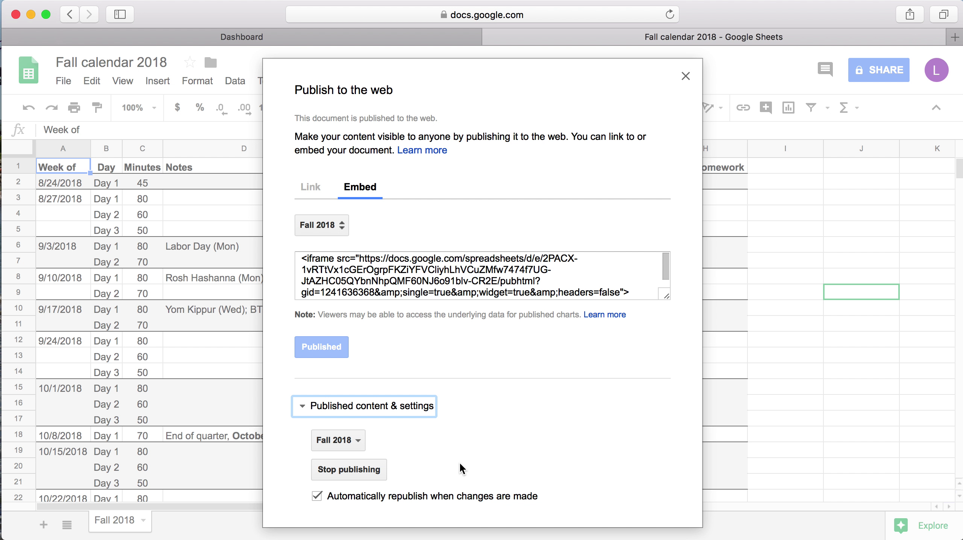
{"action": "left_click", "coordinate": [441, 276]}
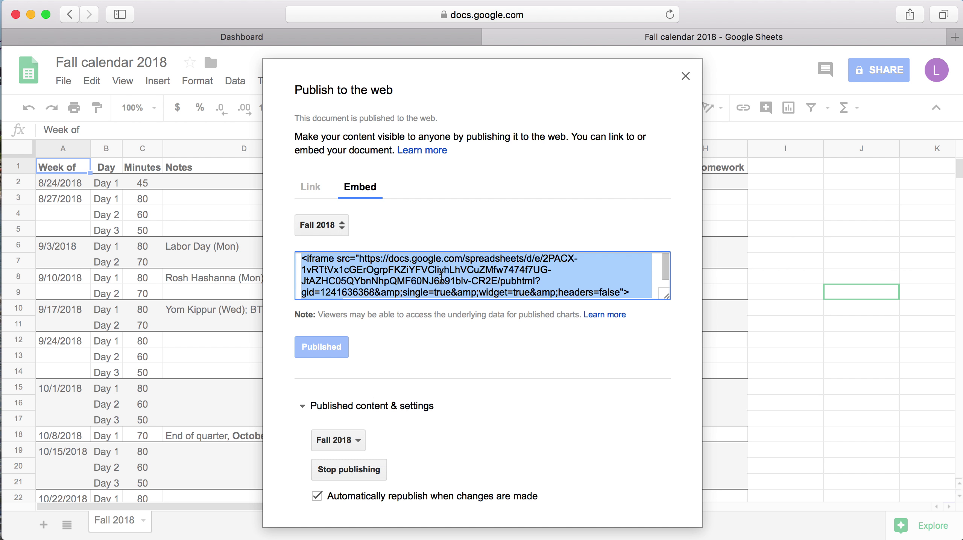
{"action": "right_click", "coordinate": [441, 275]}
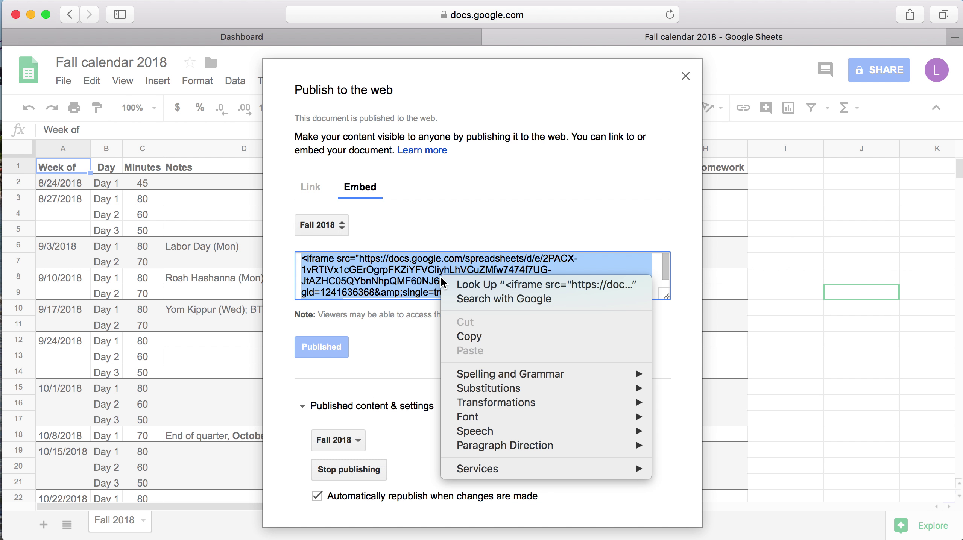
{"action": "left_click", "coordinate": [469, 336]}
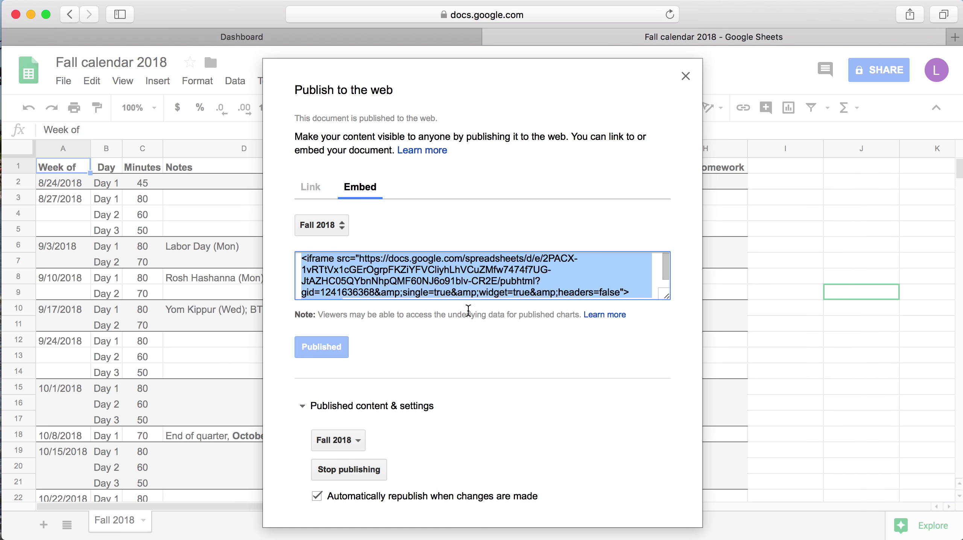
{"action": "left_click", "coordinate": [475, 260]}
Switch to Canvas and start a new page titled "Fall Calendar" in the AP Statistics course.
{"action": "left_click", "coordinate": [226, 37]}
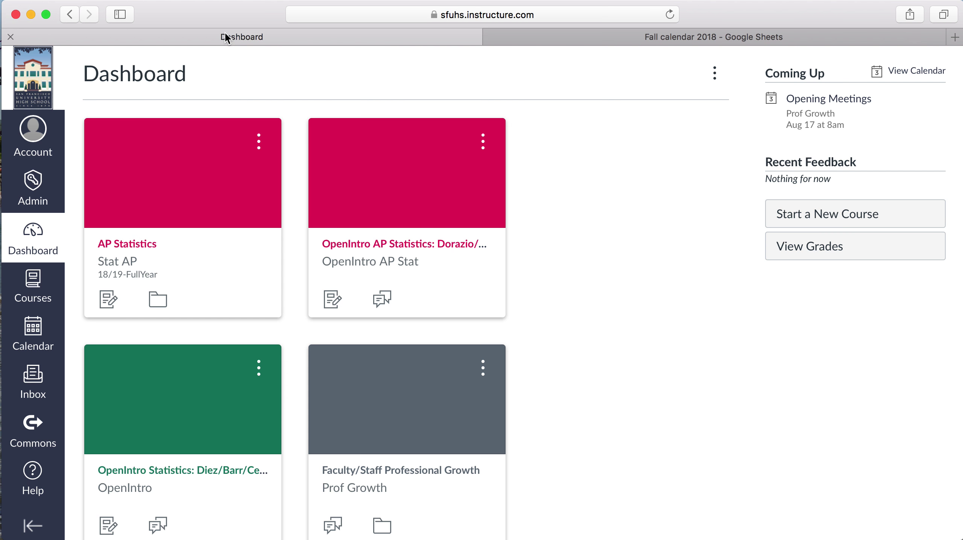
{"action": "left_click", "coordinate": [161, 195]}
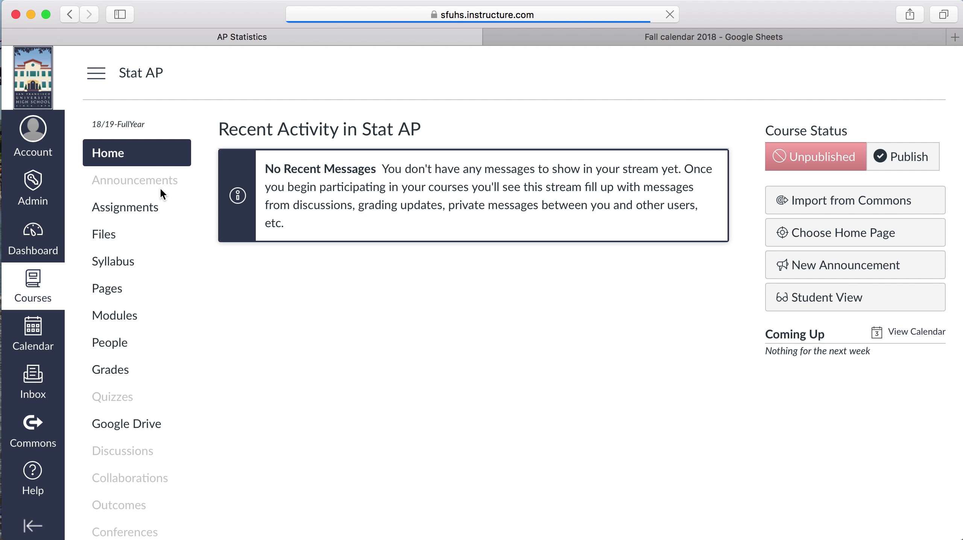
{"action": "left_click", "coordinate": [113, 295]}
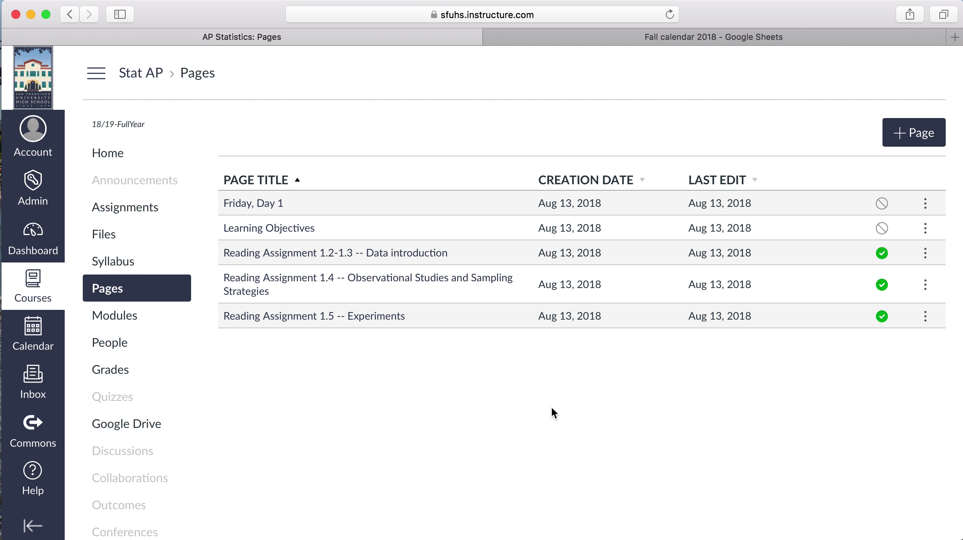
{"action": "left_click", "coordinate": [905, 129]}
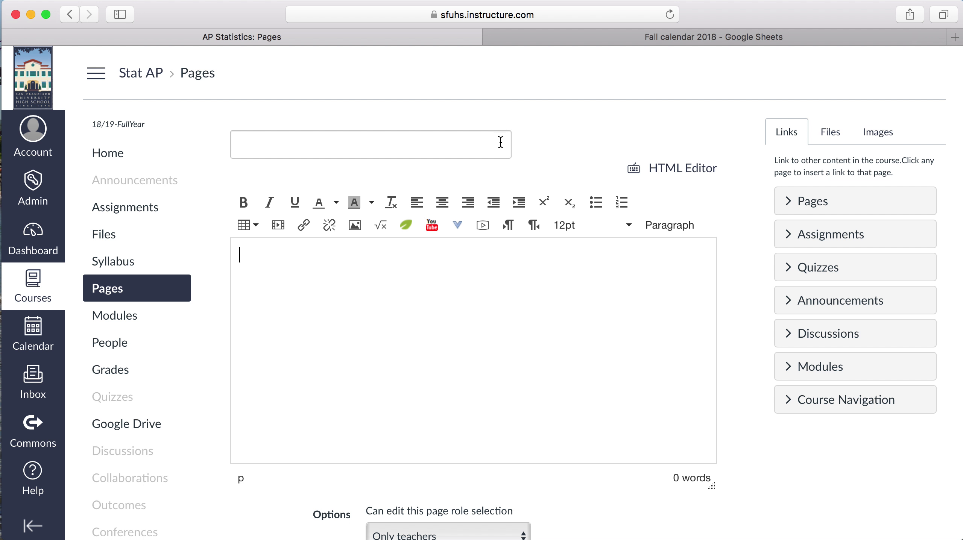
{"action": "left_click", "coordinate": [496, 148]}
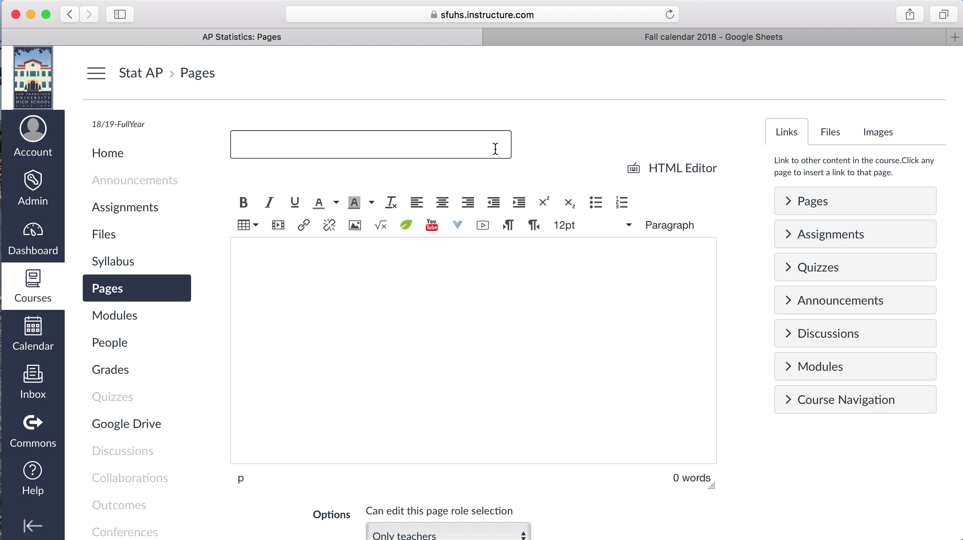
{"action": "type", "text": "Fall Calendar"}
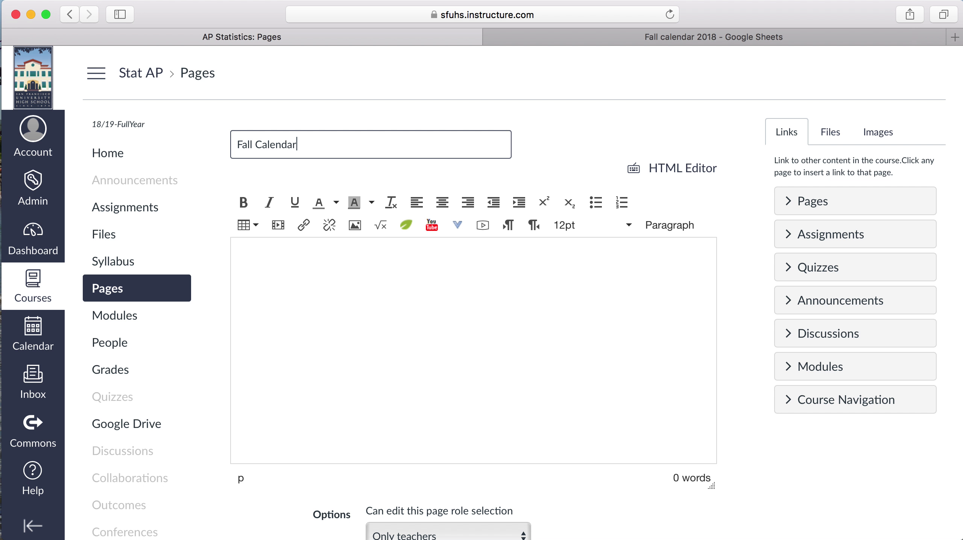
Show the new page's content as HTML and paste the copied iframe embed code into it.
{"action": "left_click", "coordinate": [683, 174]}
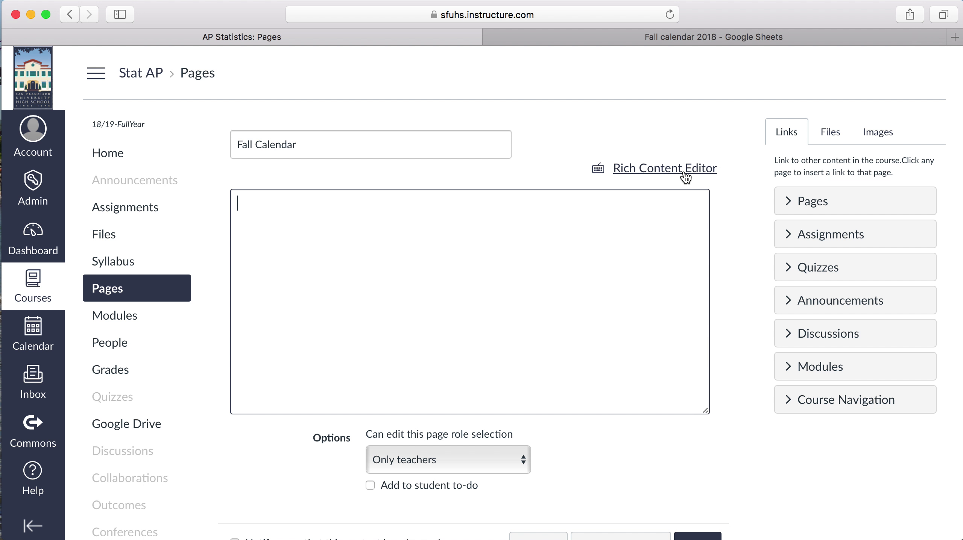
{"action": "right_click", "coordinate": [563, 248]}
{"action": "left_click", "coordinate": [587, 279]}
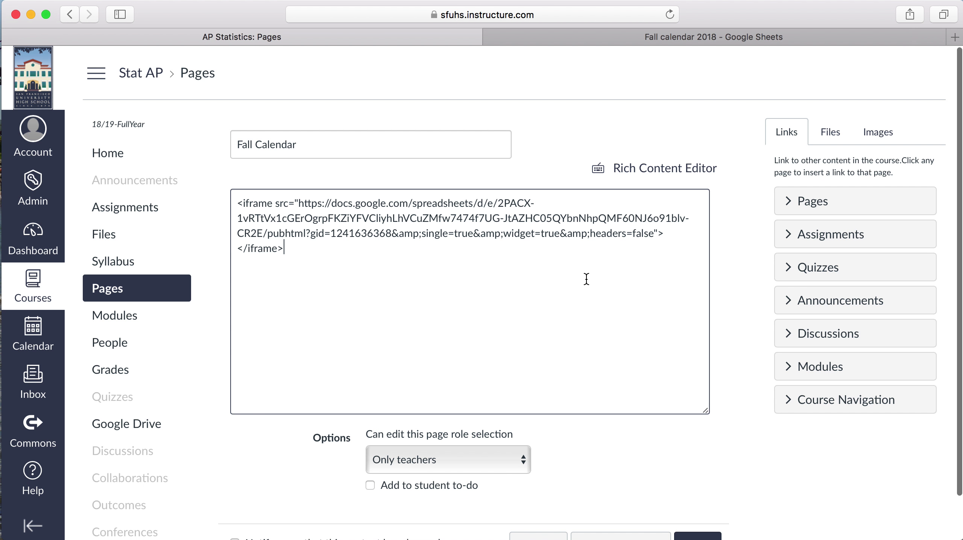
Add width="100%" and height="700" to the iframe's opening tag and save the page without publishing it.
{"action": "scroll", "coordinate": [587, 312], "scroll_direction": "down", "scroll_amount": 2}
{"action": "scroll", "coordinate": [587, 311], "scroll_direction": "up", "scroll_amount": 2}
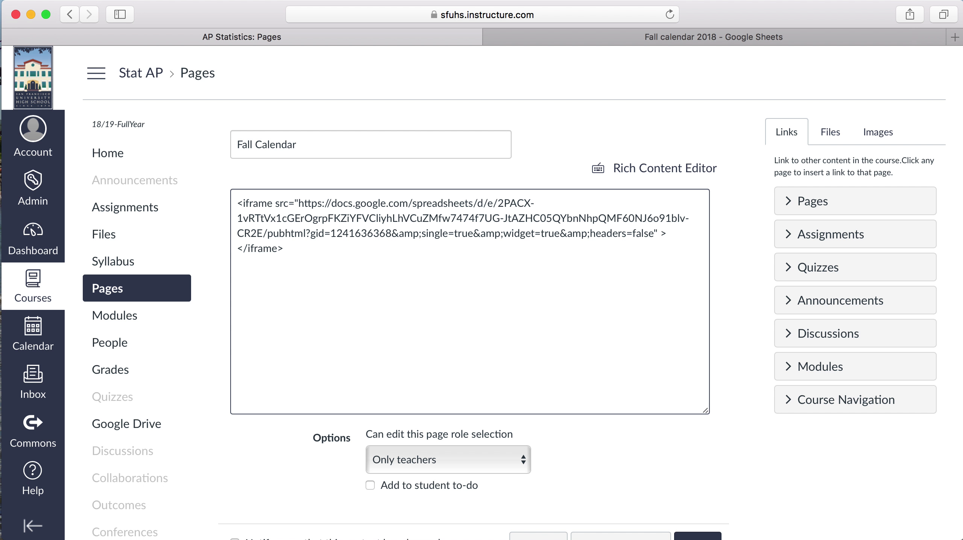
{"action": "type", "text": "width=\"100"}
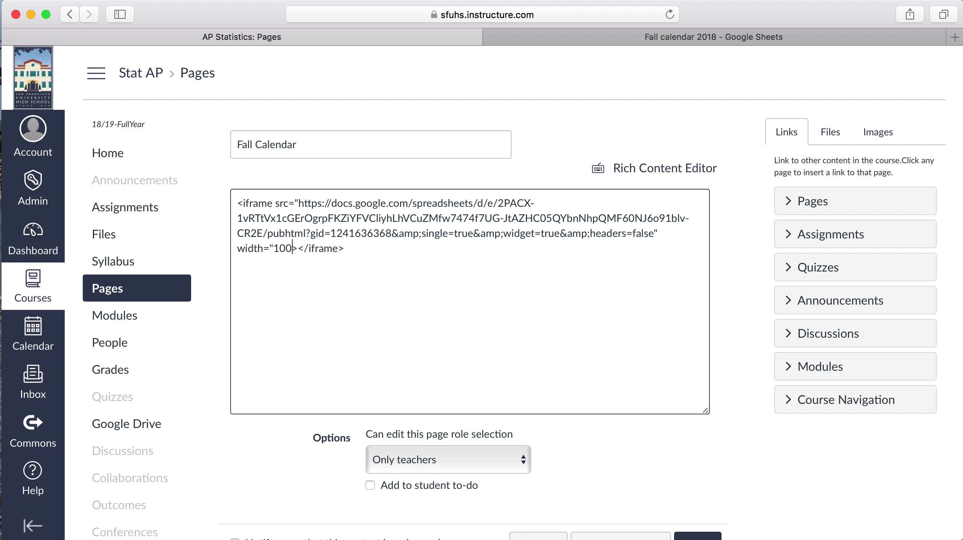
{"action": "type", "text": "%\" height="}
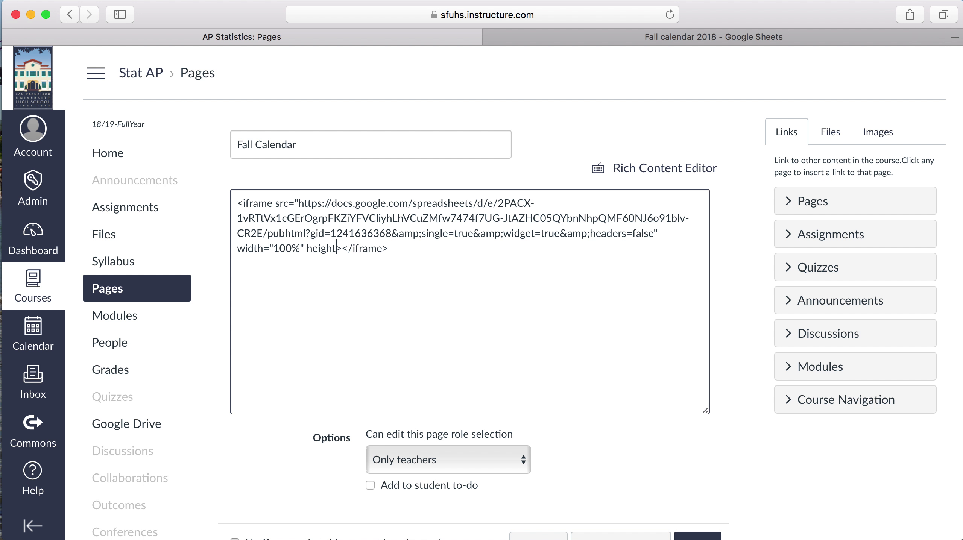
{"action": "type", "text": "\"700"}
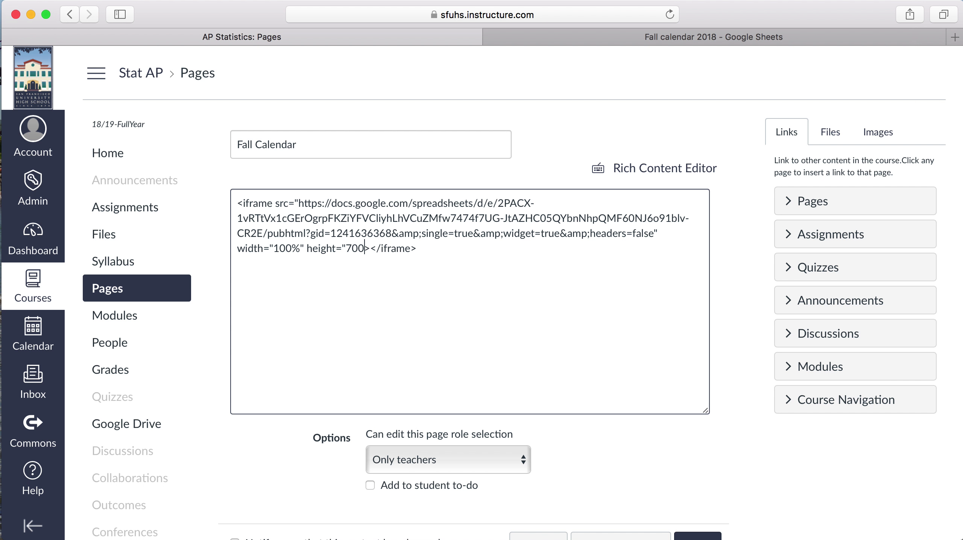
{"action": "type", "text": "\""}
{"action": "scroll", "coordinate": [695, 467], "scroll_direction": "down", "scroll_amount": 2}
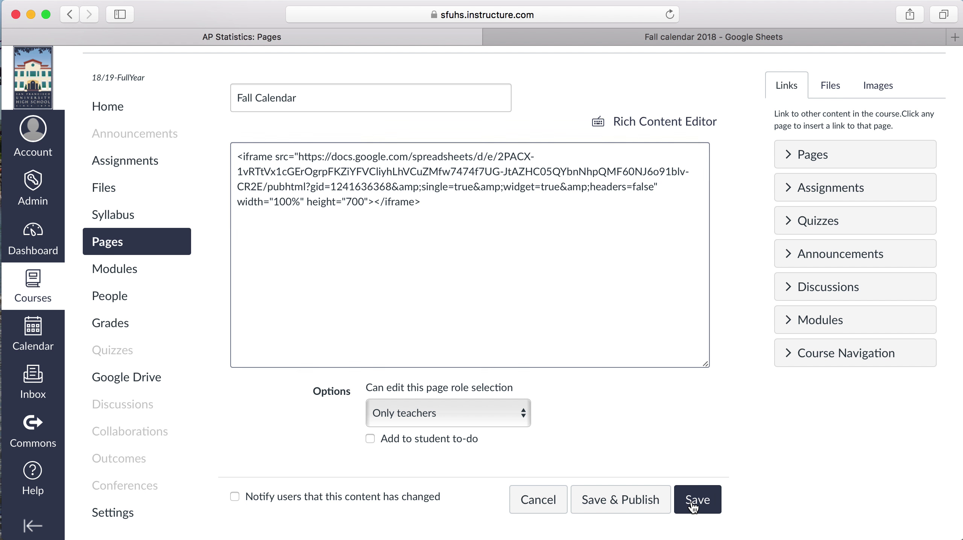
{"action": "left_click", "coordinate": [693, 507]}
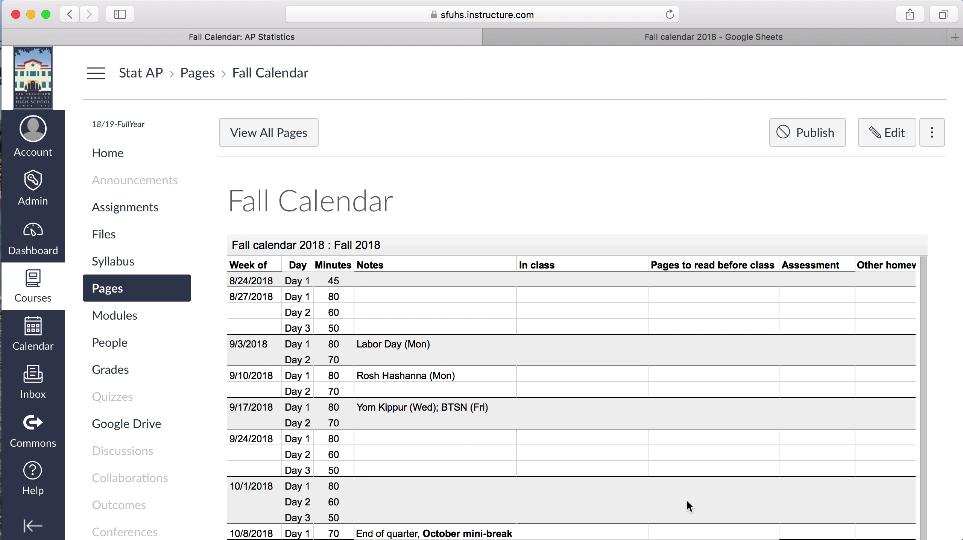
Look through the embedded calendar and reopen the Fall Calendar page from the course's page list to check it.
{"action": "scroll", "coordinate": [647, 437], "scroll_direction": "down", "scroll_amount": 10}
{"action": "scroll", "coordinate": [647, 437], "scroll_direction": "up", "scroll_amount": 12}
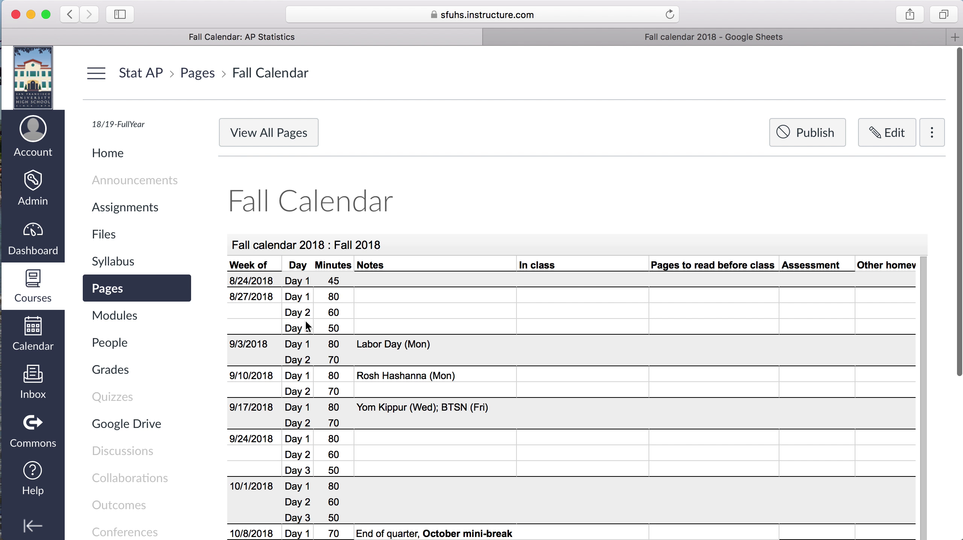
{"action": "left_click", "coordinate": [128, 289]}
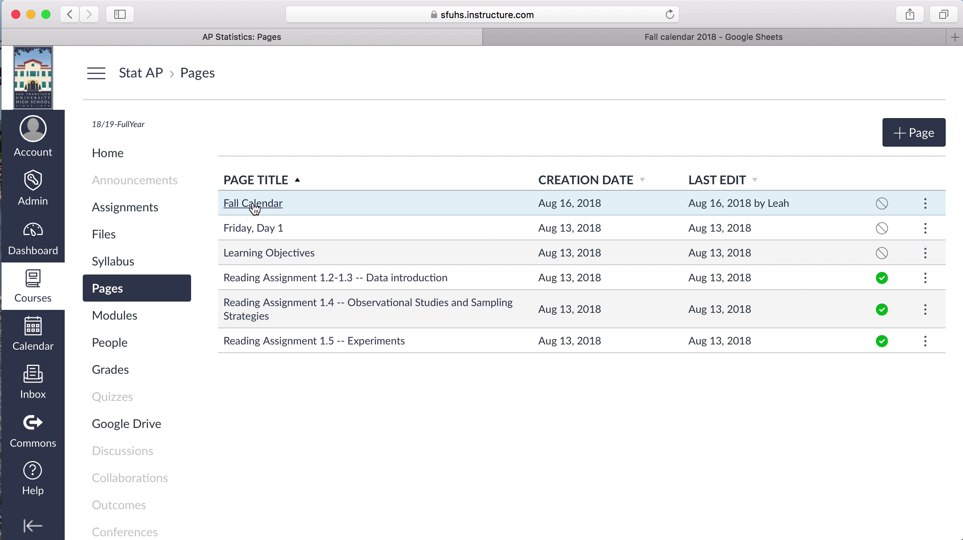
{"action": "left_click", "coordinate": [248, 204]}
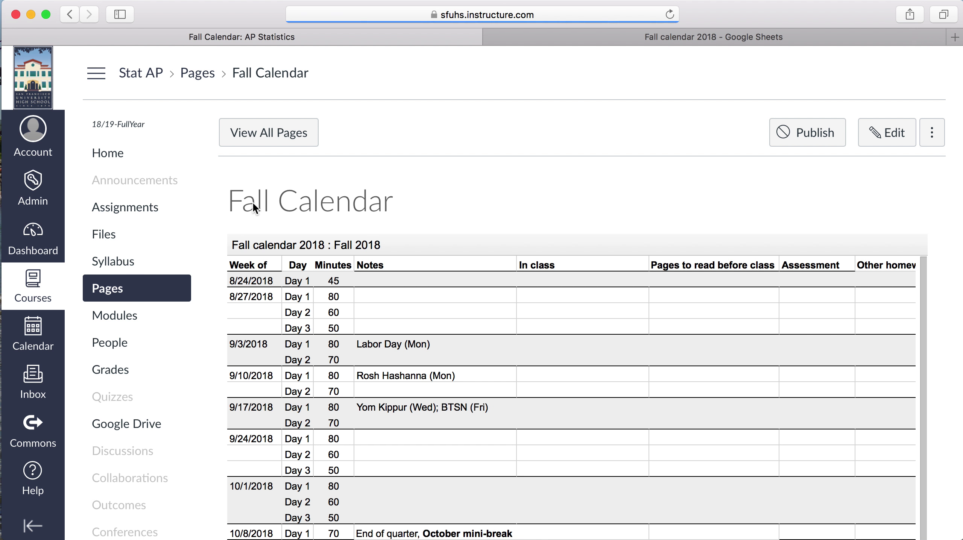
{"action": "scroll", "coordinate": [261, 358], "scroll_direction": "down", "scroll_amount": 10}
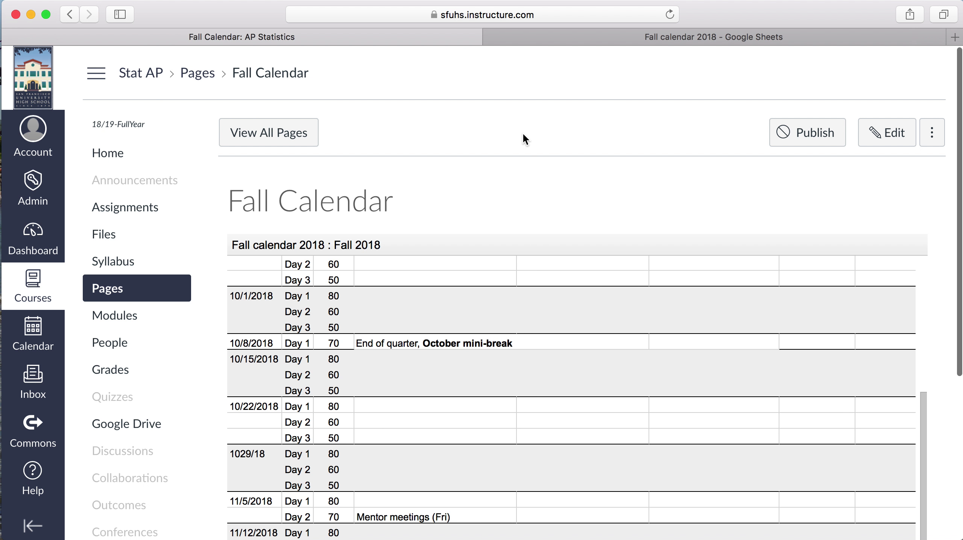
Close the web publishing dialog in Google Sheets and return to Canvas to review the Fall Calendar page.
{"action": "left_click", "coordinate": [623, 38]}
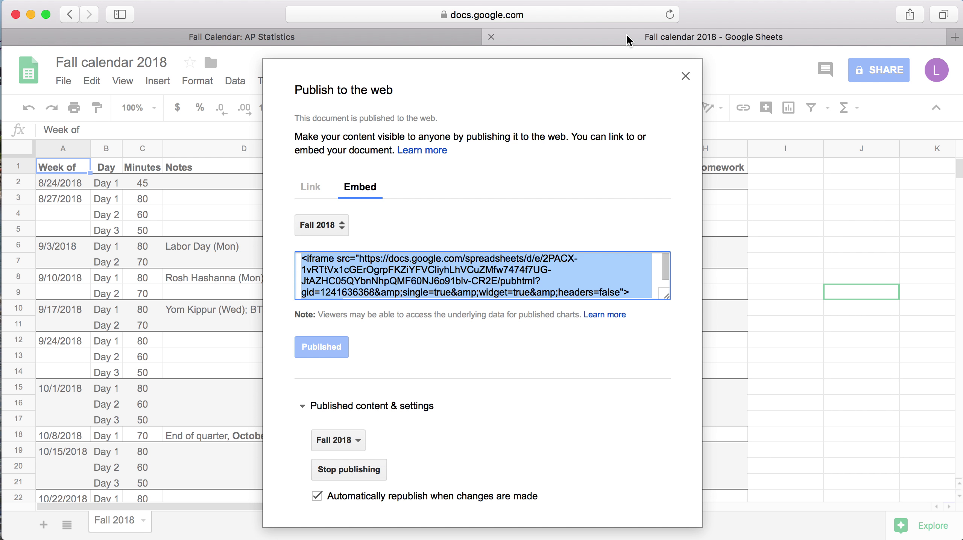
{"action": "left_click", "coordinate": [686, 76]}
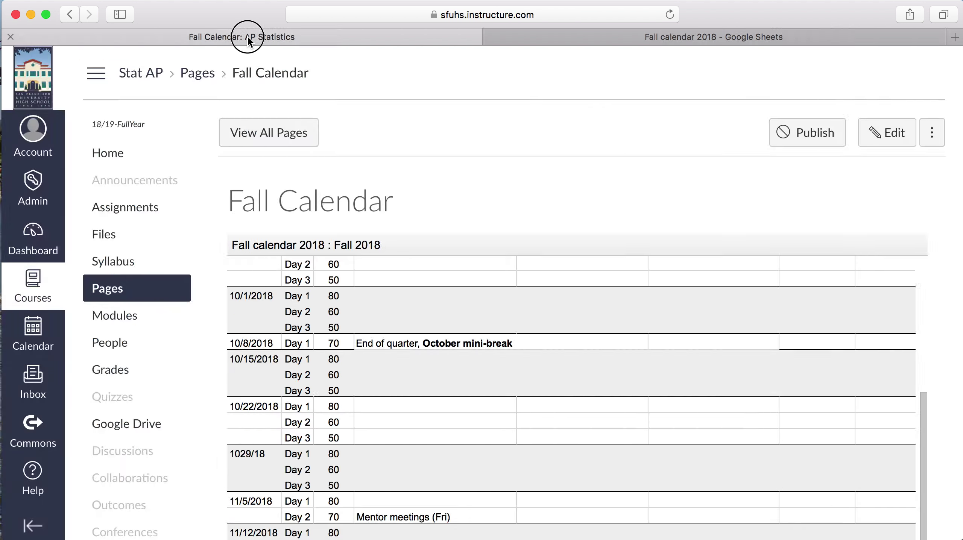
{"action": "left_click", "coordinate": [246, 36]}
{"action": "scroll", "coordinate": [555, 386], "scroll_direction": "down", "scroll_amount": 3}
{"action": "scroll", "coordinate": [555, 387], "scroll_direction": "up", "scroll_amount": 5}
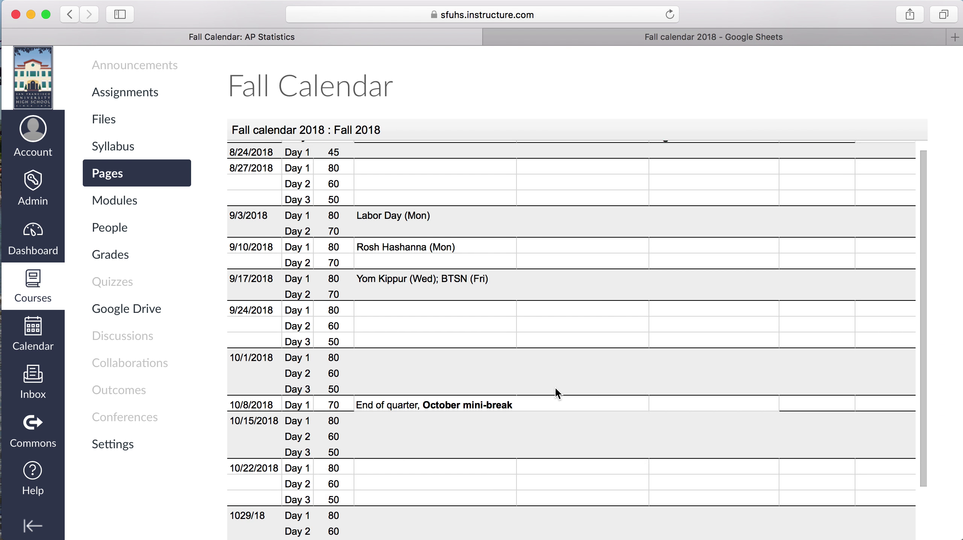
{"action": "scroll", "coordinate": [555, 387], "scroll_direction": "up", "scroll_amount": 4}
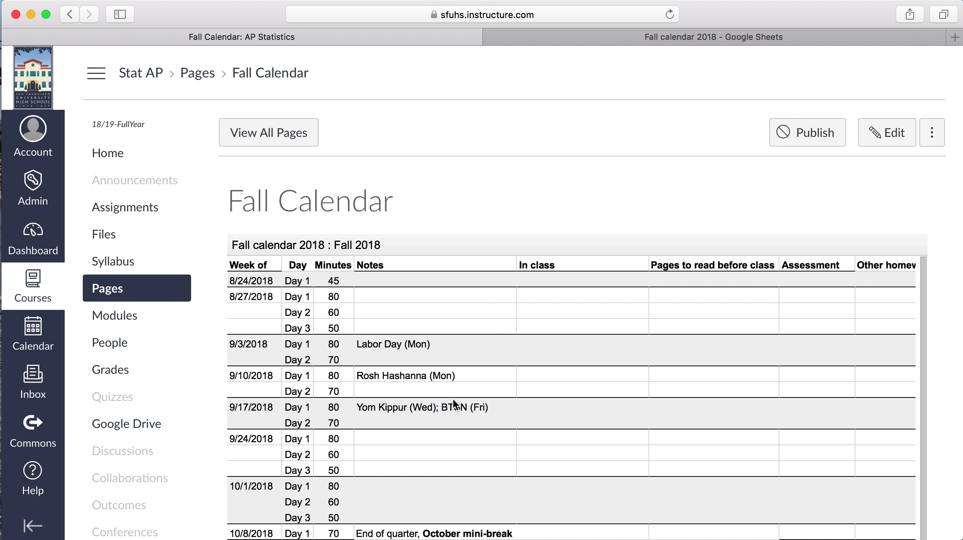
Try to choose Pages Front Page as the course home page, and leave the home page choices without saving.
{"action": "left_click", "coordinate": [119, 155]}
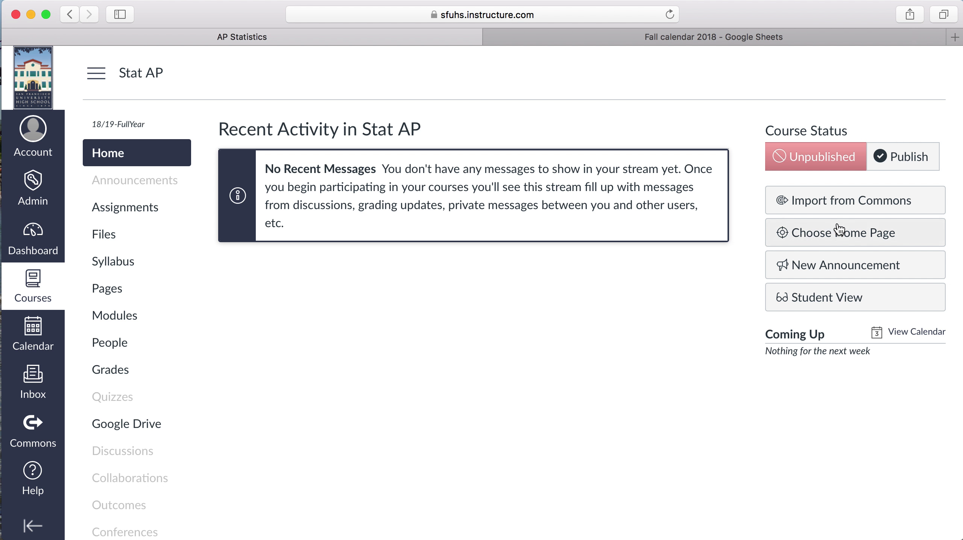
{"action": "left_click", "coordinate": [837, 238]}
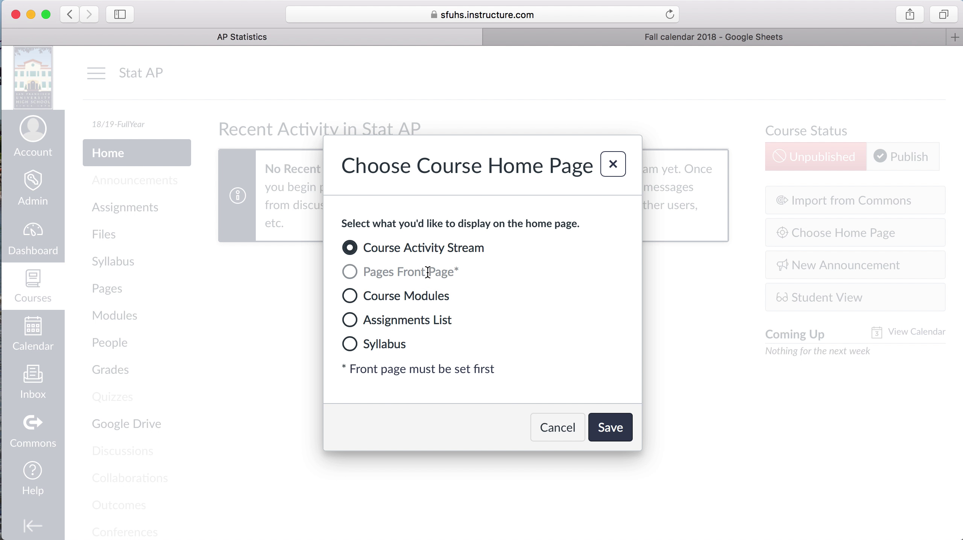
{"action": "left_click", "coordinate": [355, 271]}
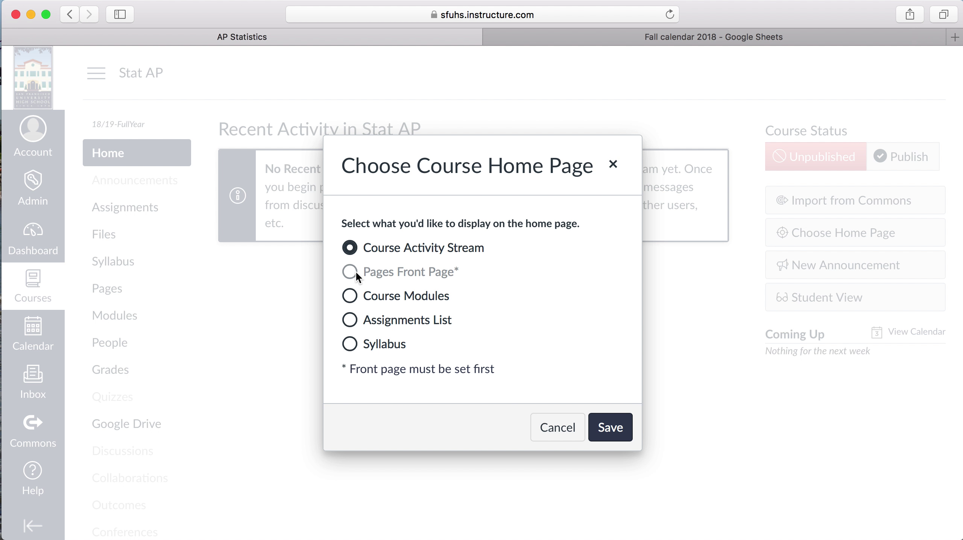
{"action": "left_click", "coordinate": [556, 433]}
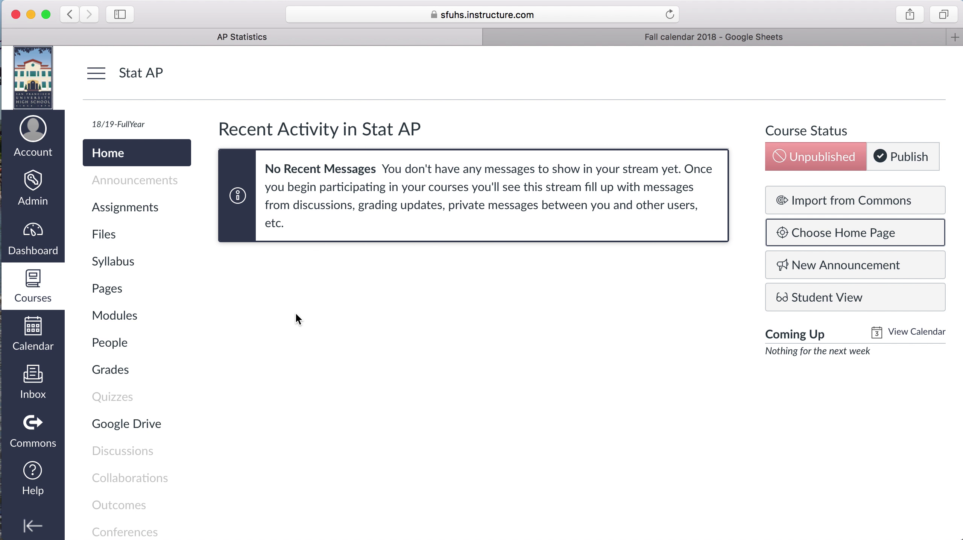
Try to make the unpublished Fall Calendar page the front page from the course's page list.
{"action": "left_click", "coordinate": [113, 295]}
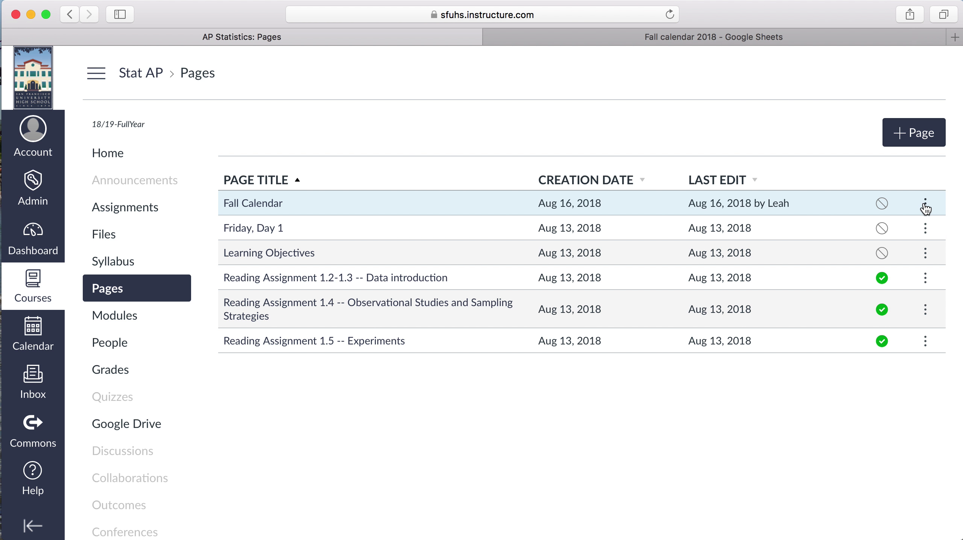
{"action": "left_click", "coordinate": [925, 206]}
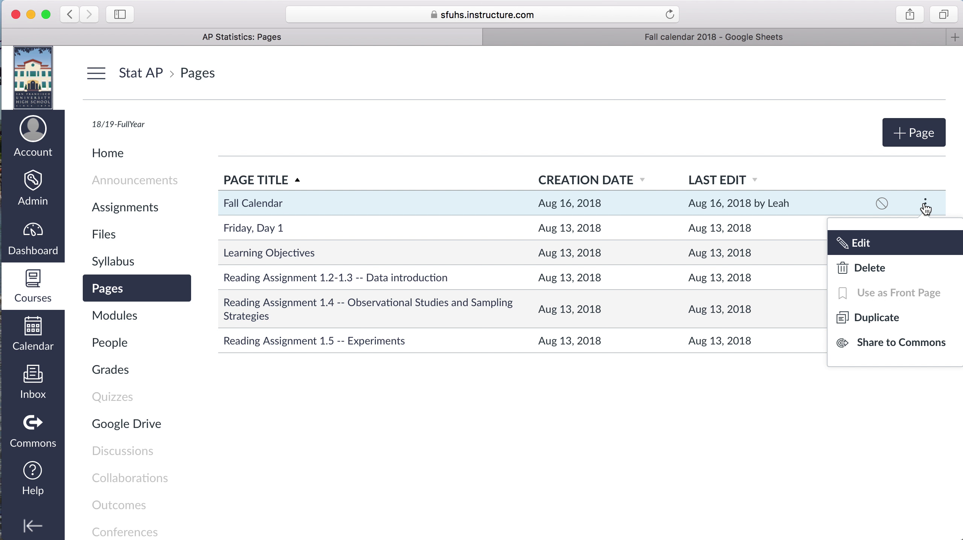
{"action": "left_click", "coordinate": [882, 284]}
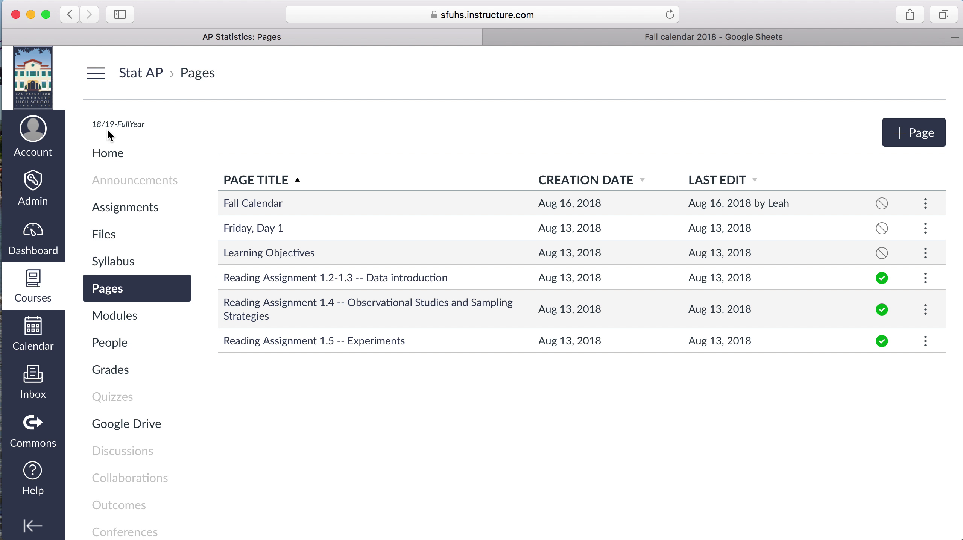
Set the course home page to Syllabus, save it, and recheck the home page choices.
{"action": "left_click", "coordinate": [108, 152]}
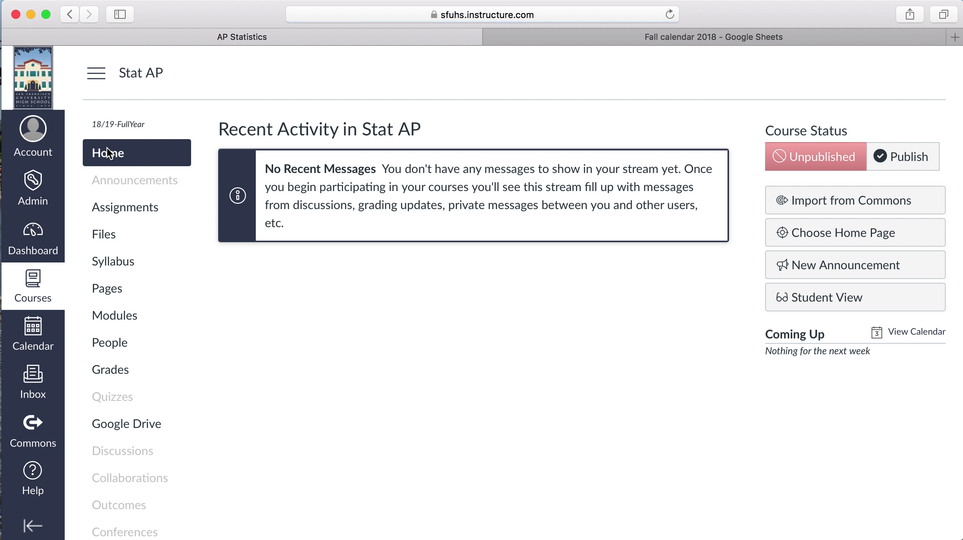
{"action": "left_click", "coordinate": [806, 246]}
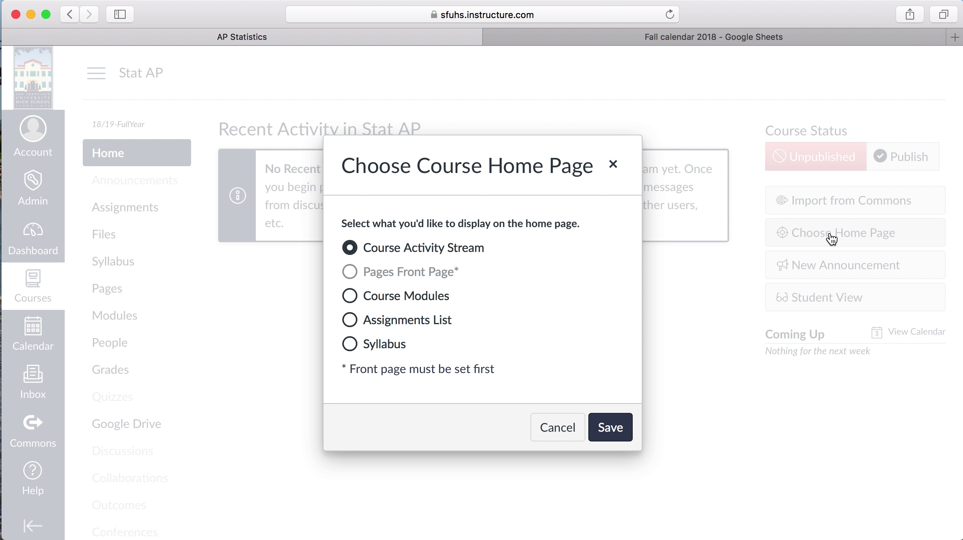
{"action": "left_click", "coordinate": [355, 320]}
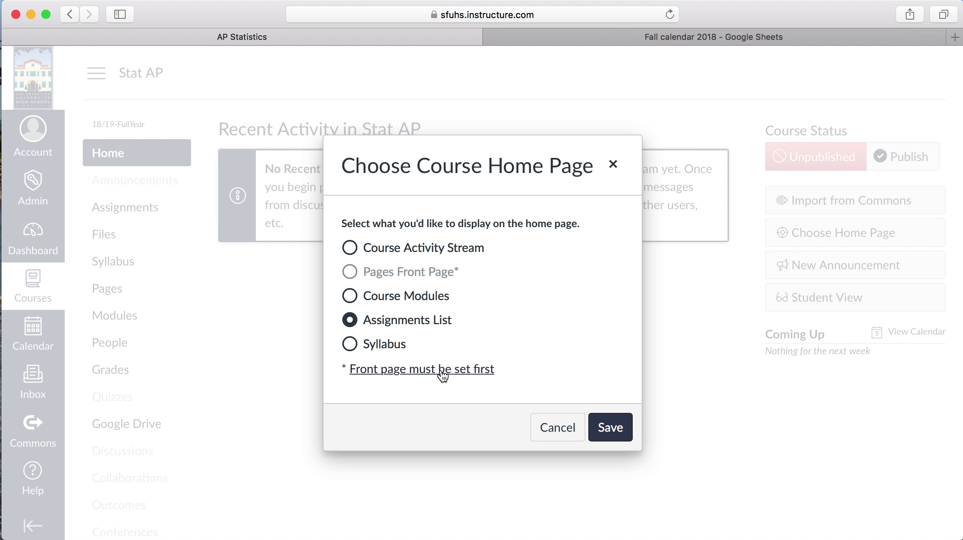
{"action": "left_click", "coordinate": [352, 345]}
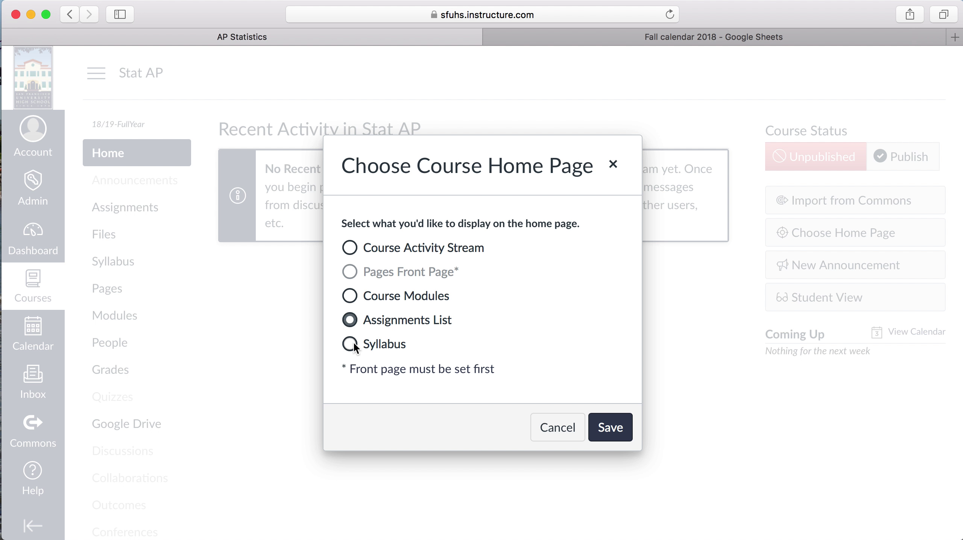
{"action": "left_click", "coordinate": [615, 429]}
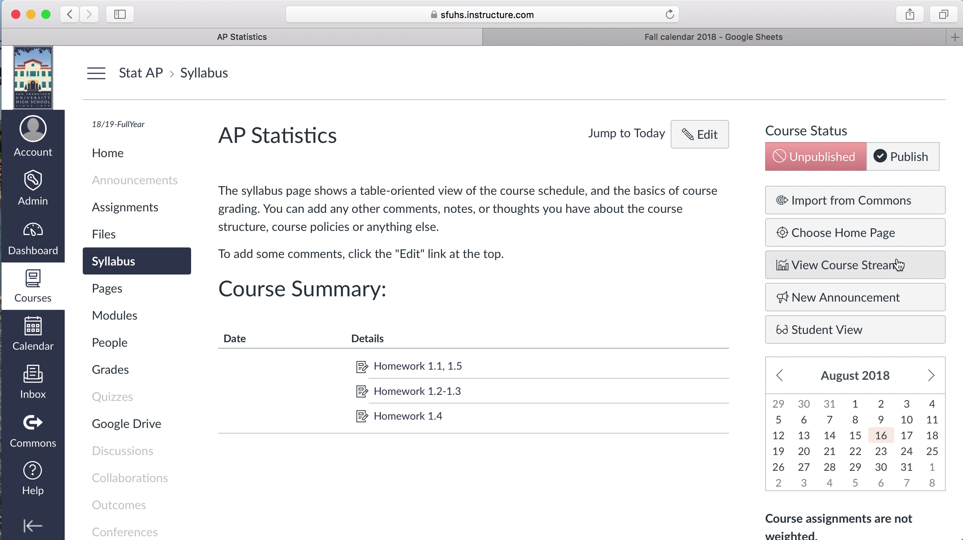
{"action": "left_click", "coordinate": [893, 242]}
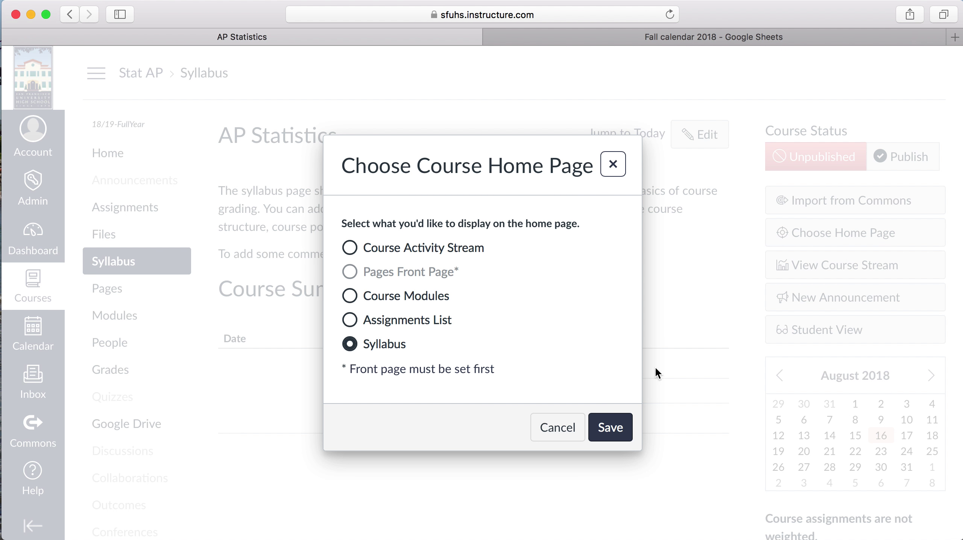
{"action": "left_click", "coordinate": [613, 164]}
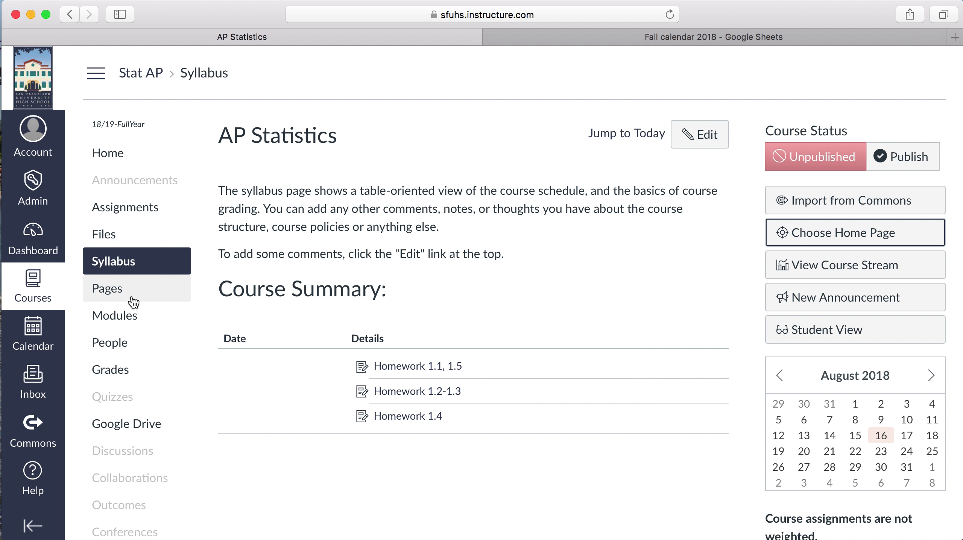
Publish the Fall Calendar page from the course's page list.
{"action": "left_click", "coordinate": [128, 291]}
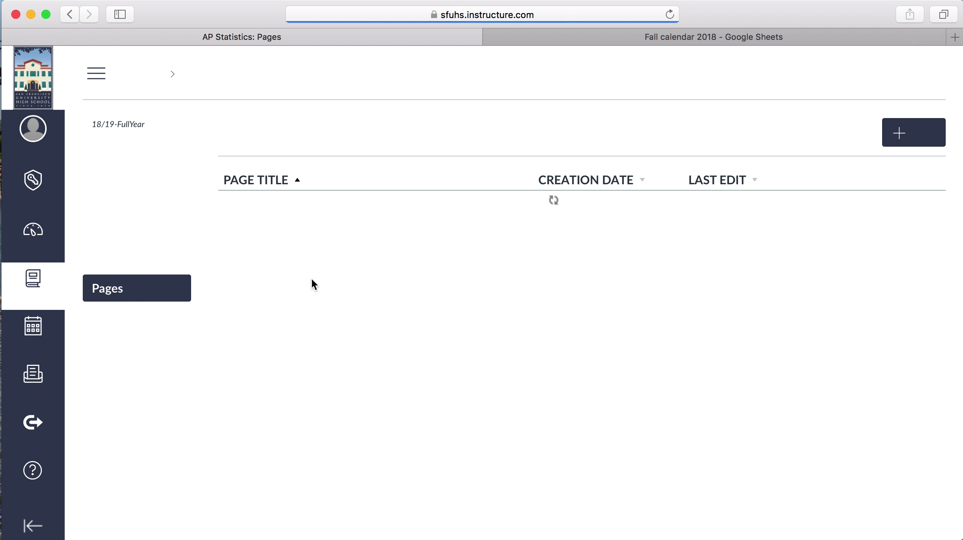
{"action": "left_click", "coordinate": [925, 204]}
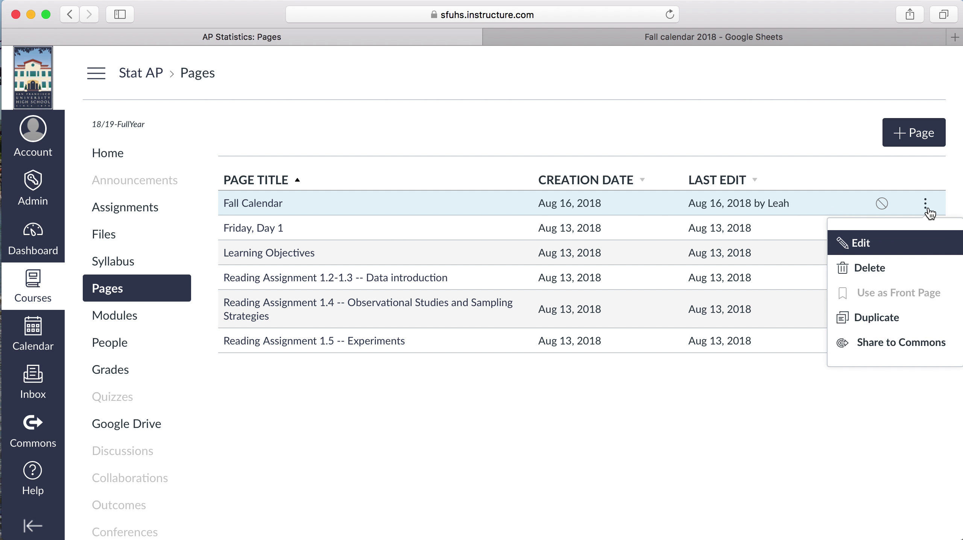
{"action": "left_click", "coordinate": [929, 210]}
{"action": "left_click", "coordinate": [882, 204]}
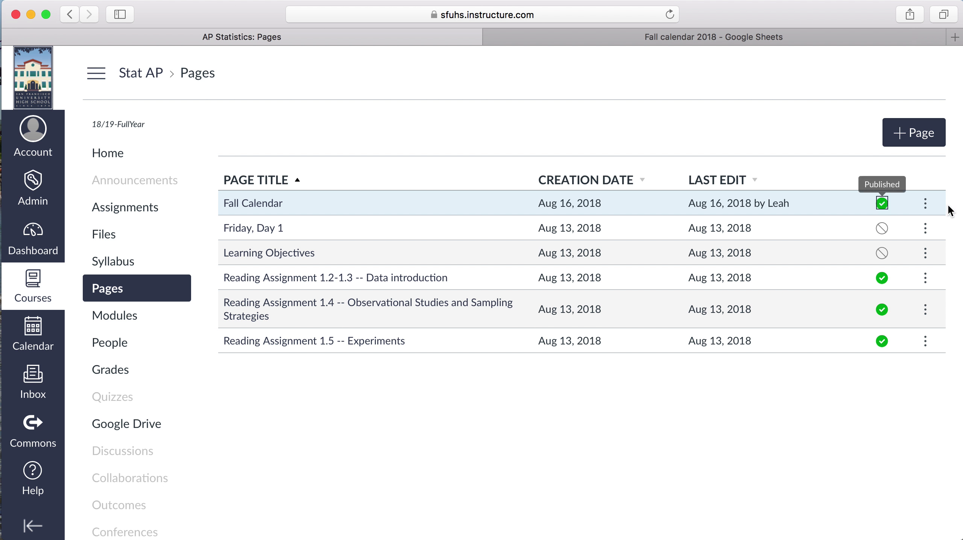
Set the published Fall Calendar page to be used as the course's front page.
{"action": "left_click", "coordinate": [927, 211]}
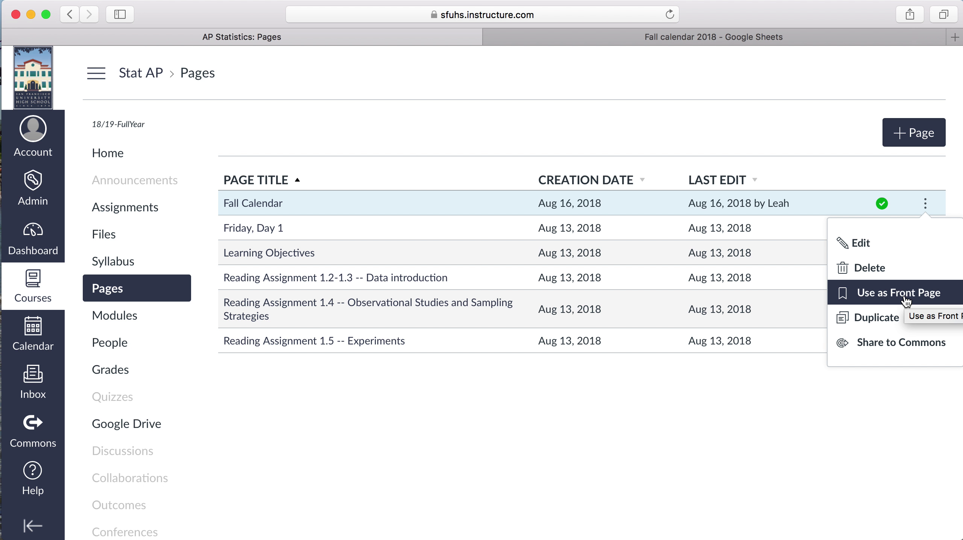
{"action": "left_click", "coordinate": [731, 440]}
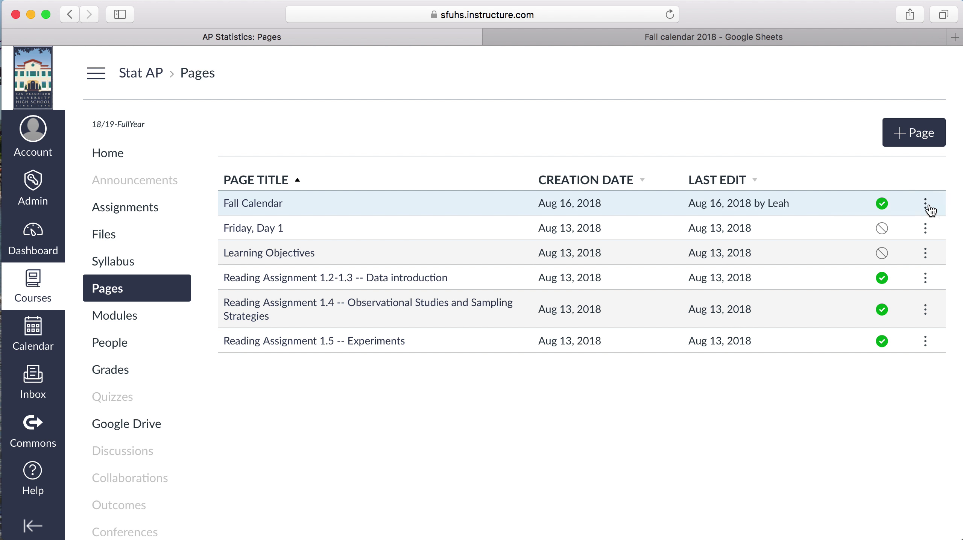
{"action": "left_click", "coordinate": [925, 203]}
{"action": "left_click", "coordinate": [911, 294]}
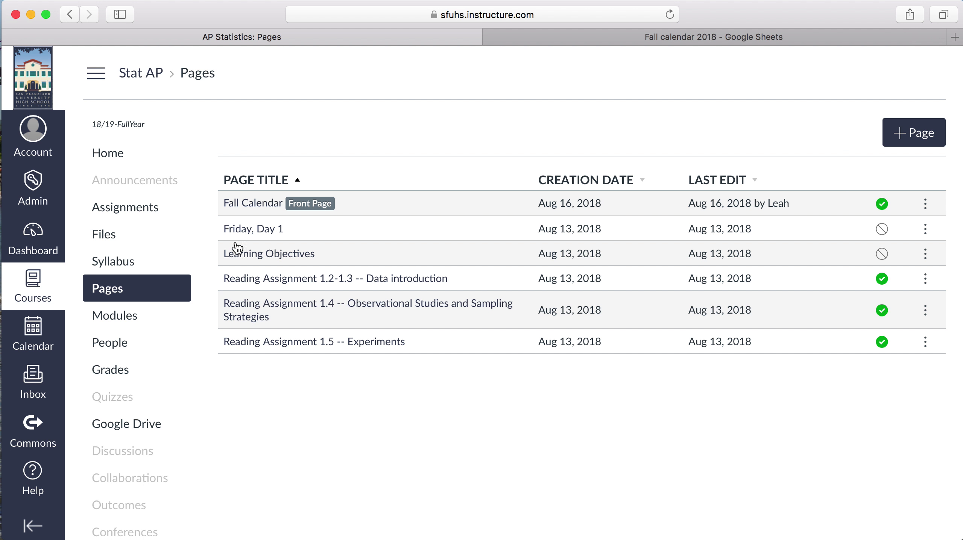
Open the Fall Calendar page and look through the embedded calendar.
{"action": "left_click", "coordinate": [253, 204]}
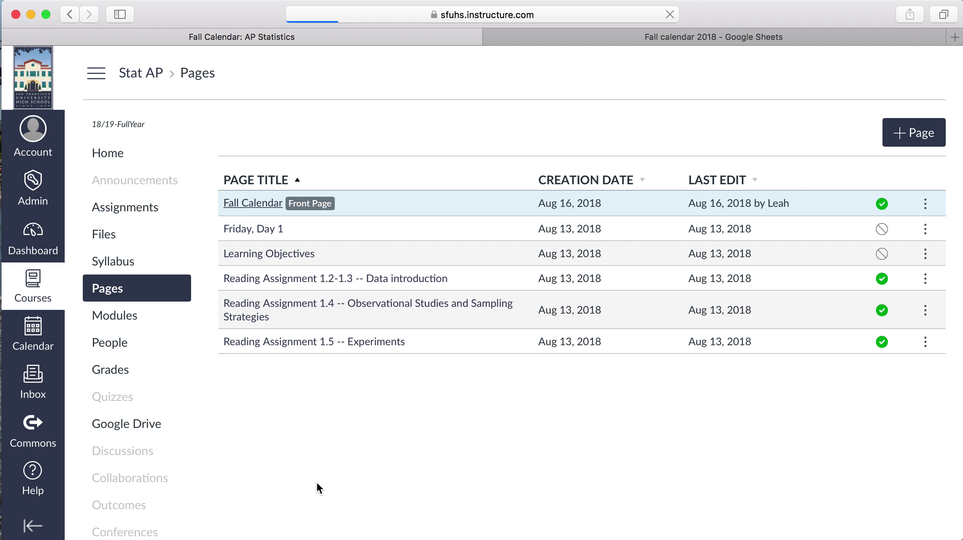
{"action": "scroll", "coordinate": [413, 439], "scroll_direction": "down", "scroll_amount": 5}
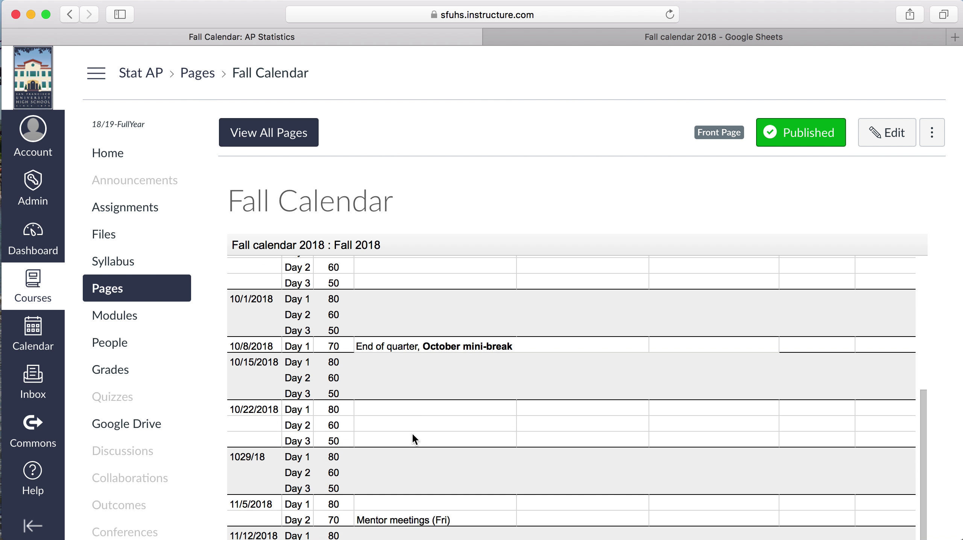
{"action": "scroll", "coordinate": [412, 439], "scroll_direction": "up", "scroll_amount": 5}
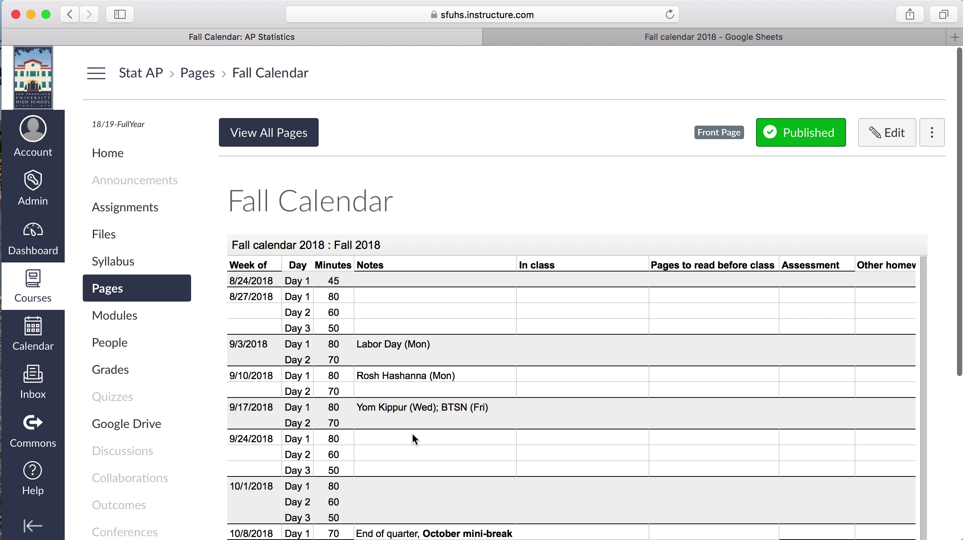